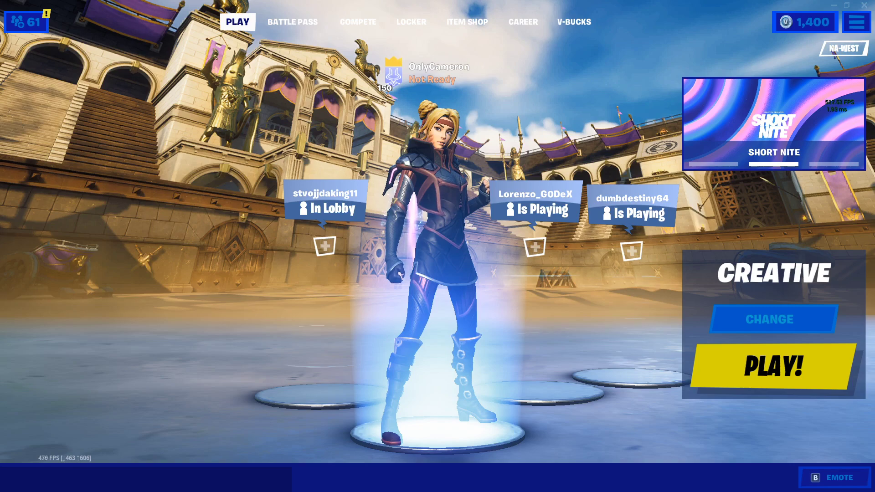
Minimize Fortnite to reveal the NoPing optimizer's Games page on the desktop
left_click(838, 4)
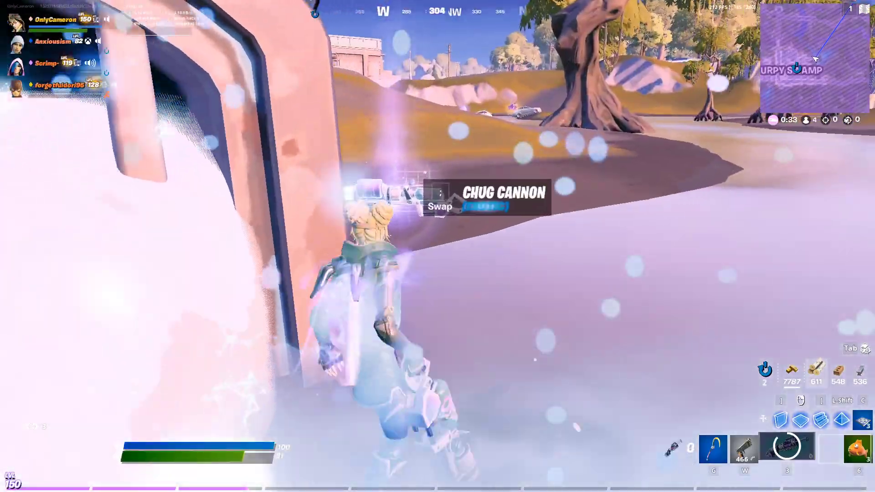
Pick up the Chug Cannon and eat three Small Fry to regain health
key("semicolon")
key("semicolon")
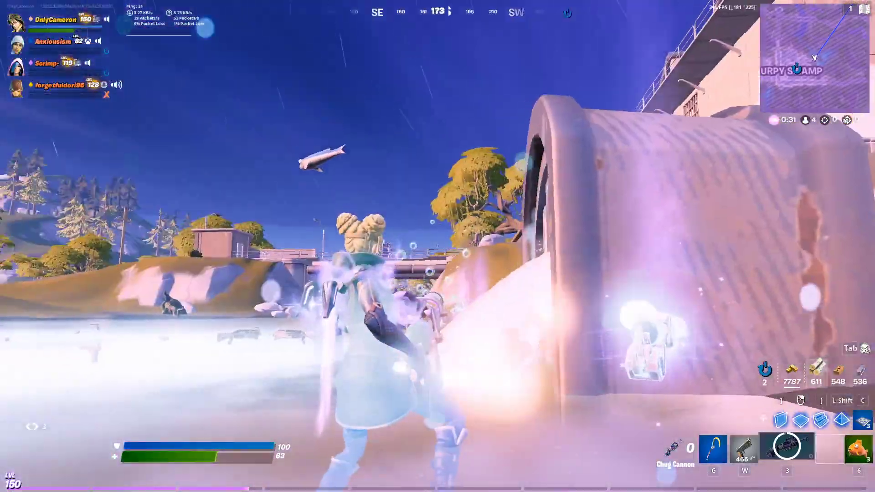
key("5")
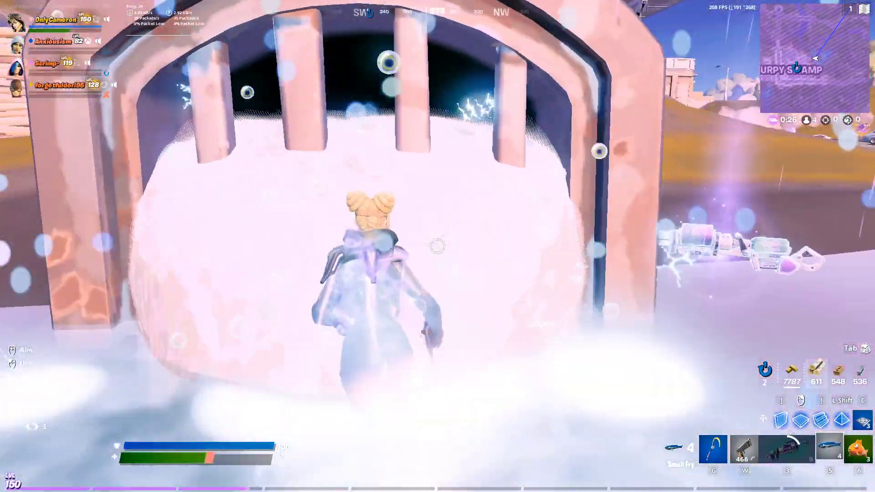
left_click(438, 246)
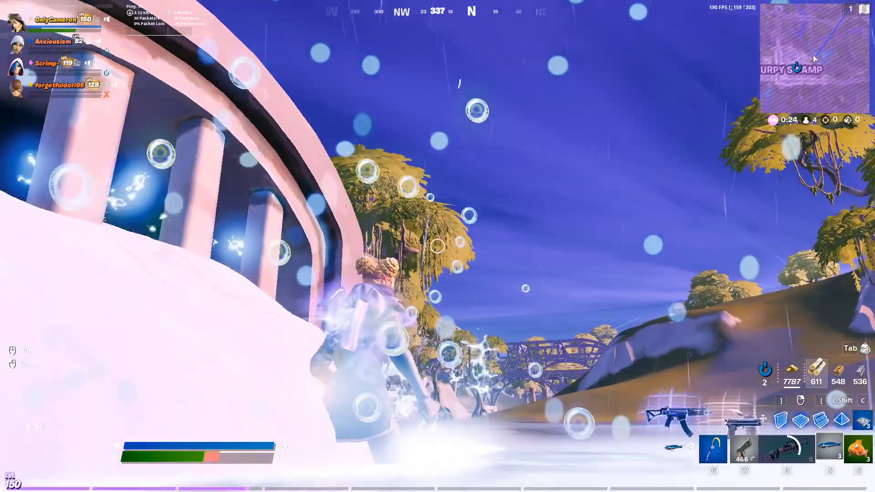
left_click(437, 246)
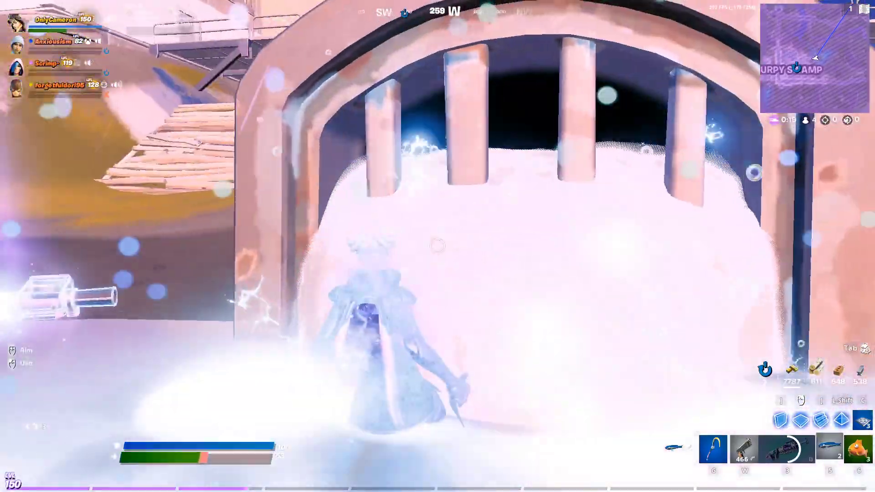
left_click(437, 246)
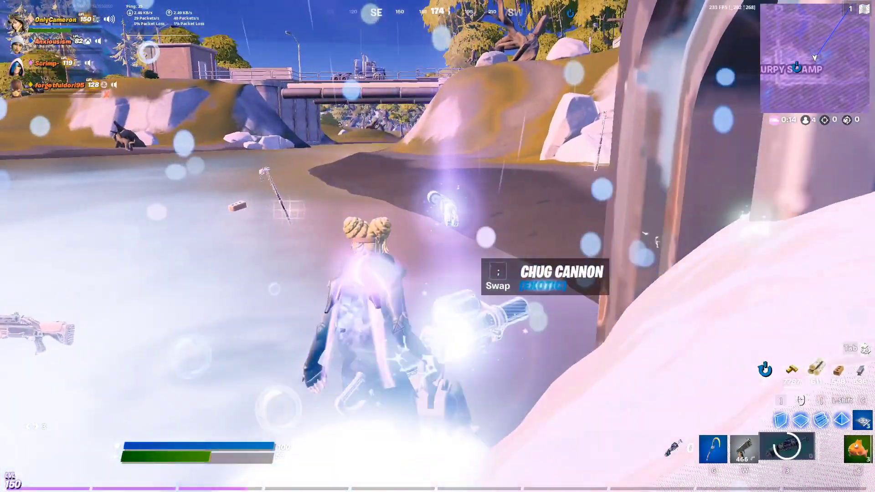
Move to the snowy arch, eat the Flopper and a Small Fry, then run over the loot into the water
key("w")
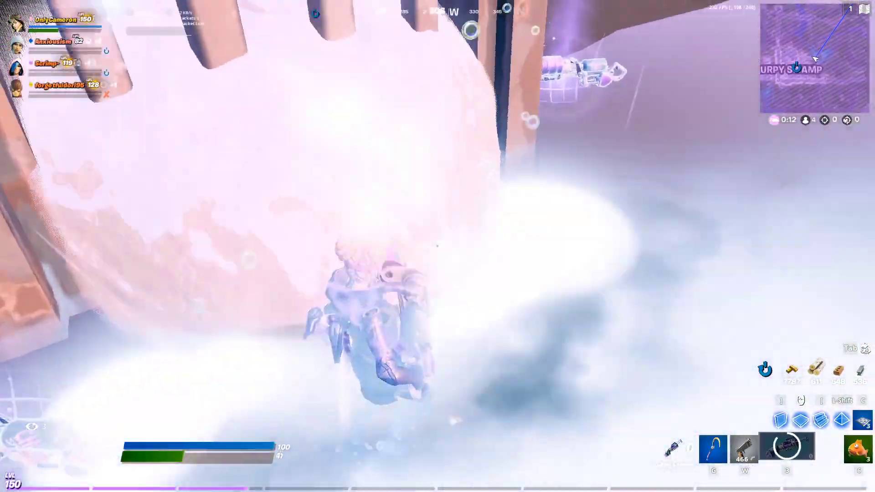
key("6")
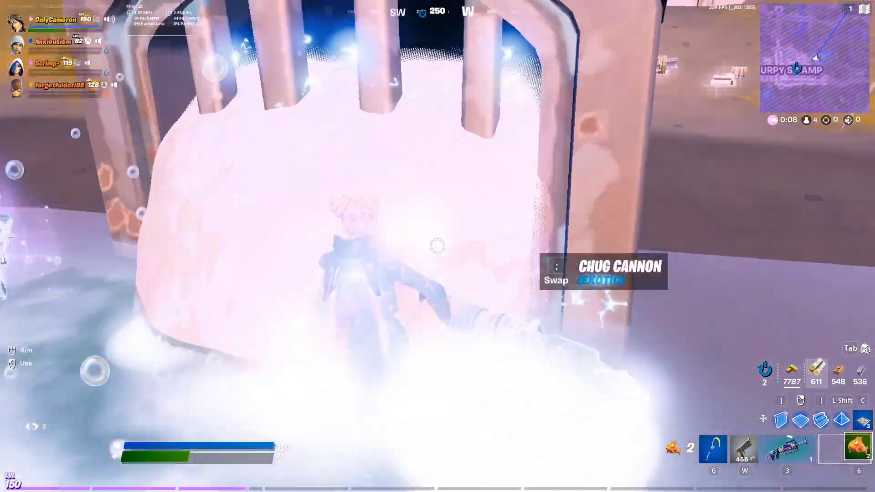
left_click(437, 246)
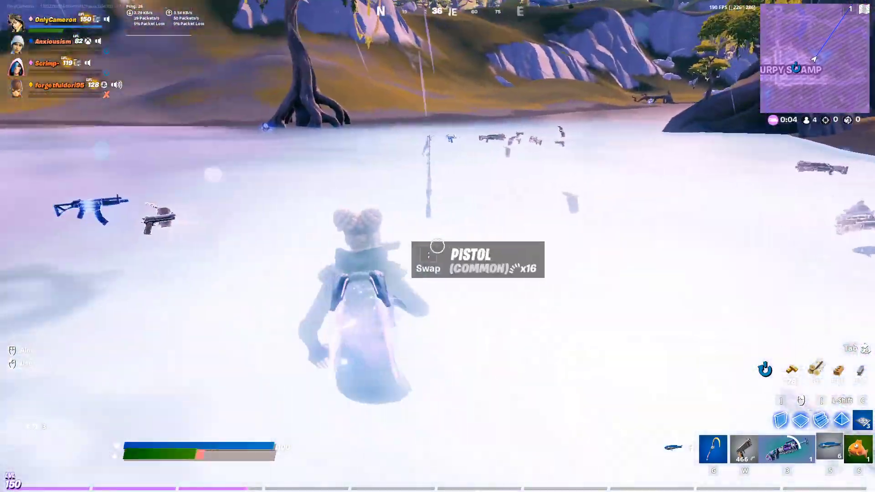
left_click(437, 246)
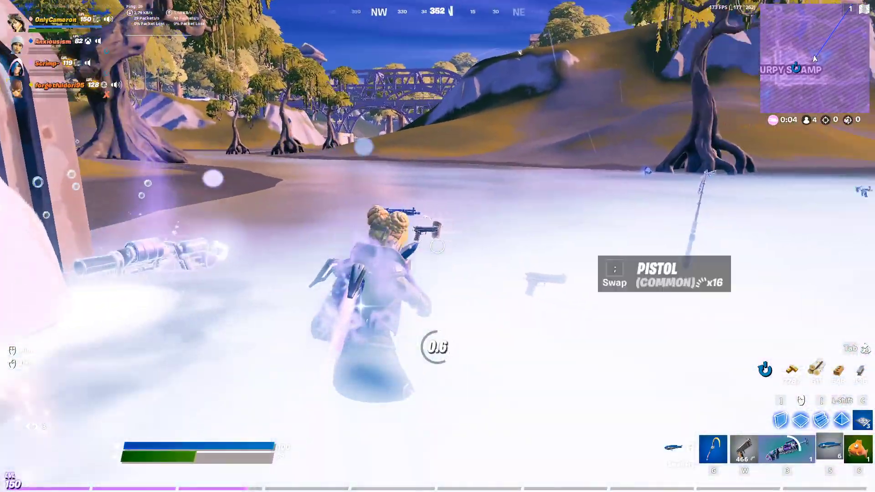
key("w")
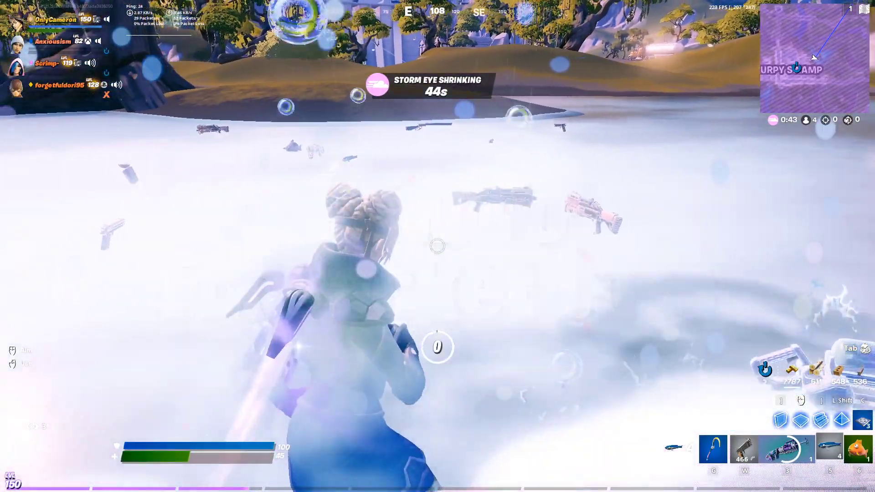
key("w")
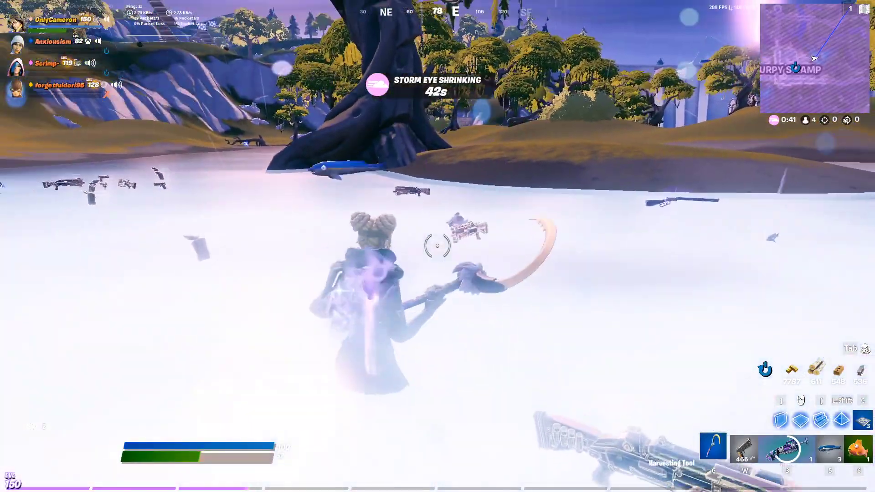
key("w")
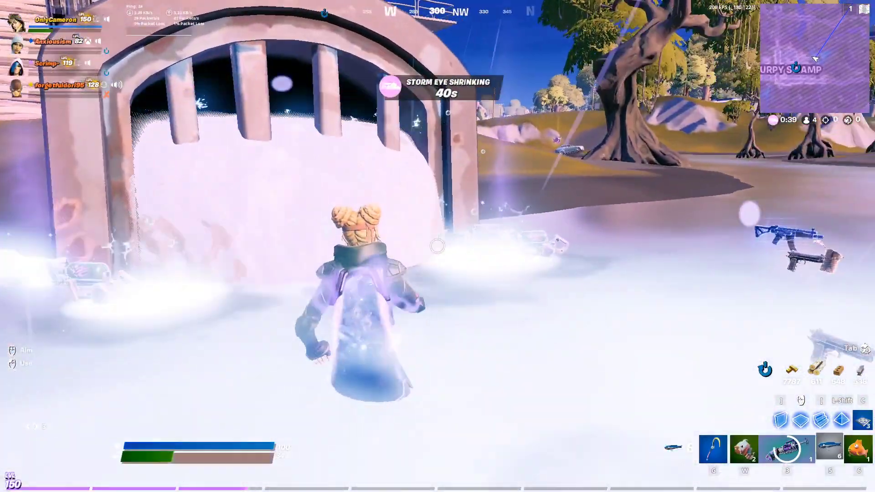
key("w")
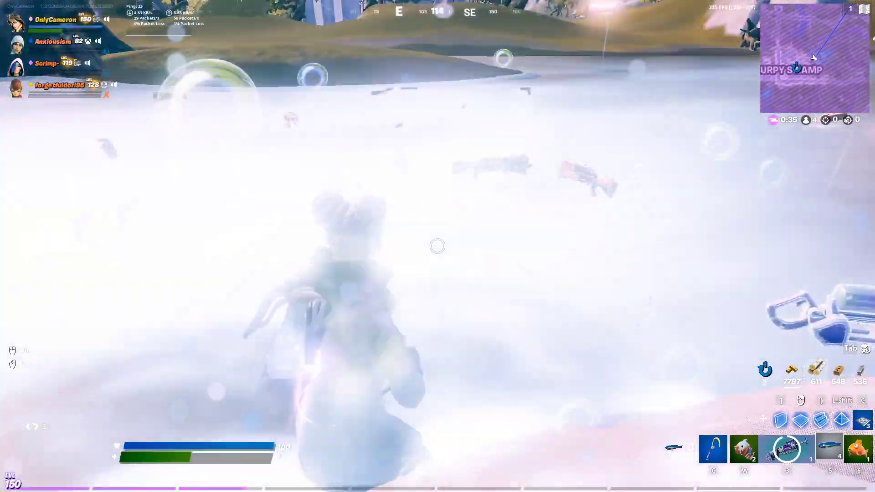
Keep eating the remaining Small Fry to raise the shield
left_click(437, 246)
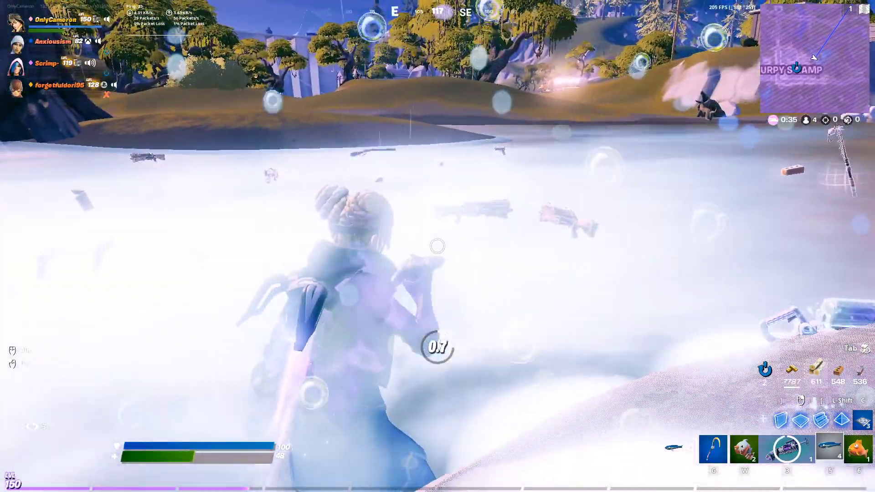
key("w")
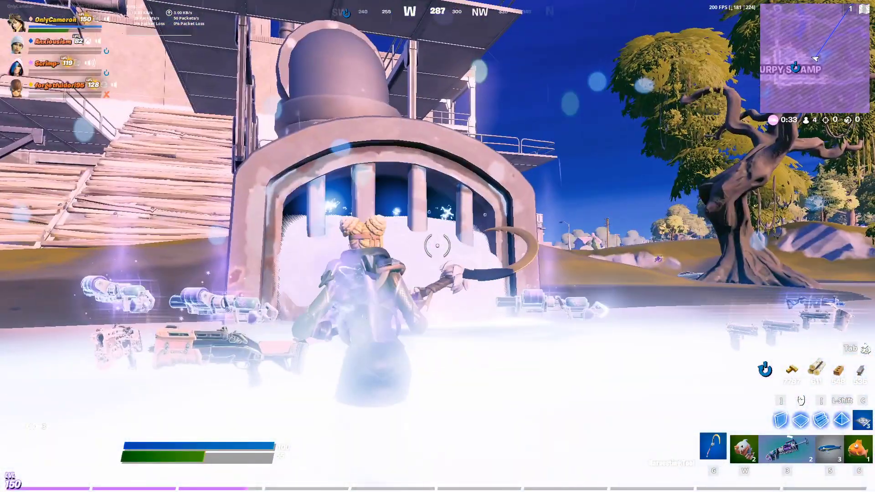
key("6")
key("5")
left_click(438, 246)
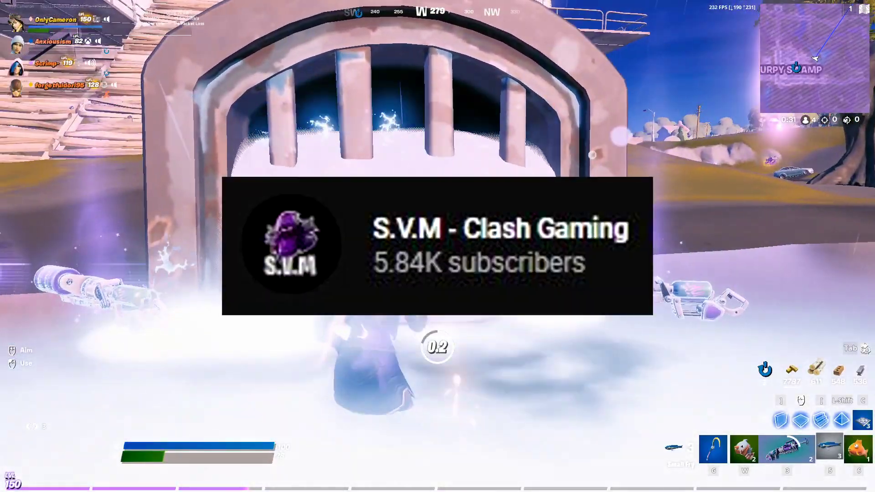
left_click(438, 246)
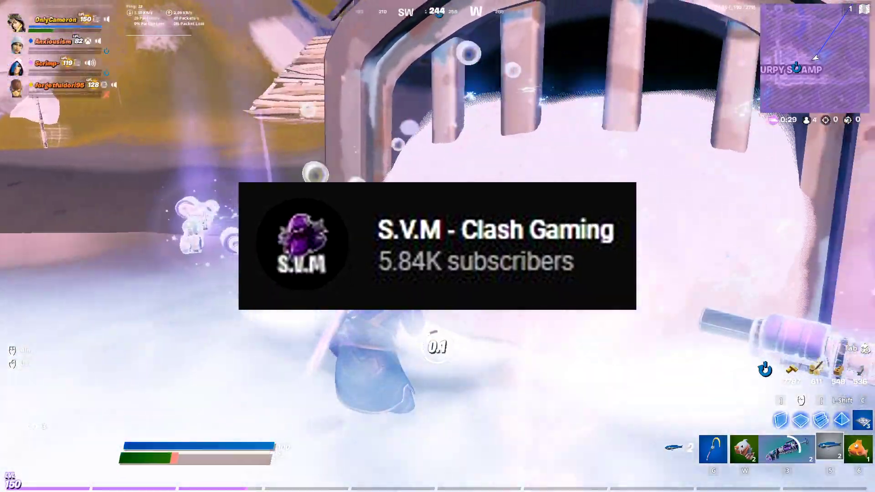
left_click(438, 246)
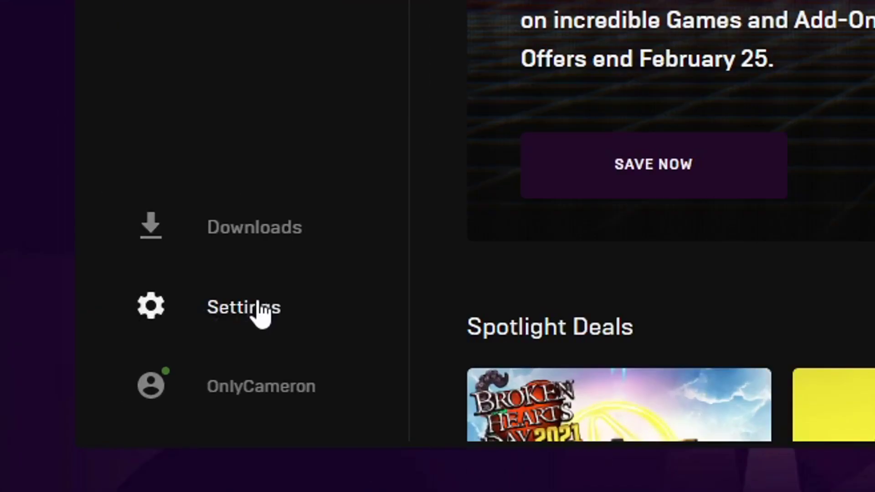
In launcher Settings, enable Fortnite's Additional Command Line Arguments with -limitclientticks
left_click(112, 390)
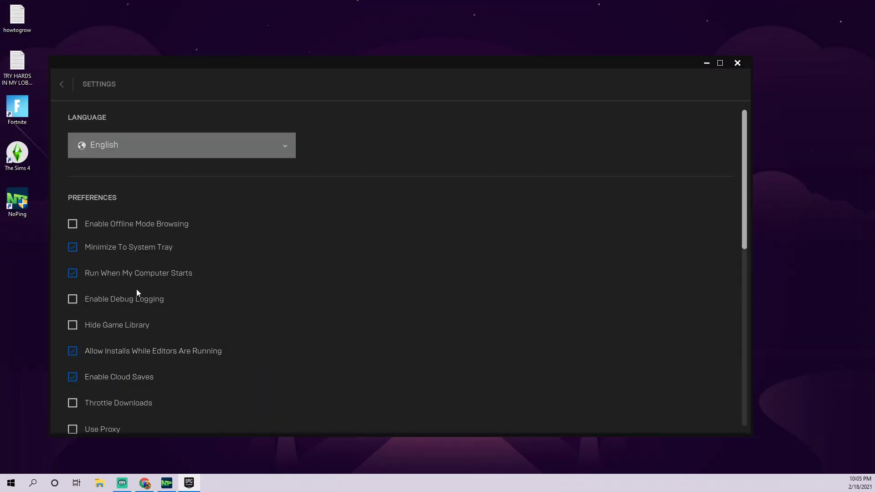
scroll(338, 7, "down", 2)
scroll(138, 284, "down", 10)
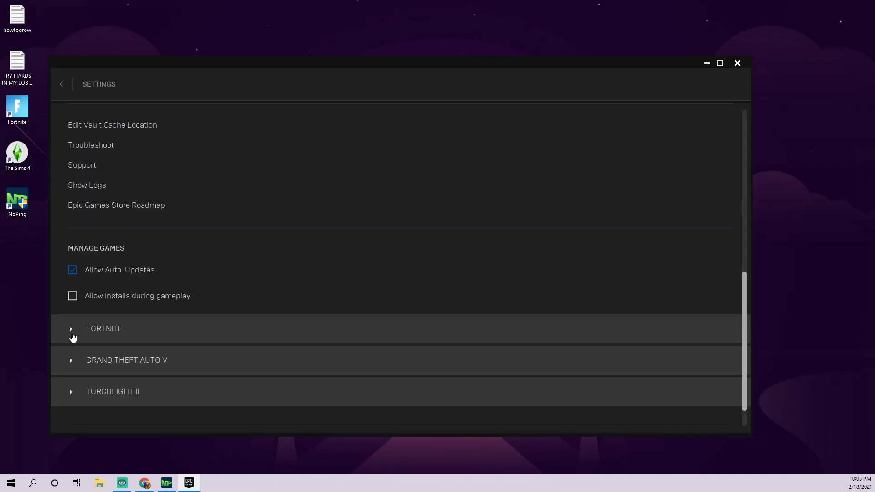
left_click(107, 192)
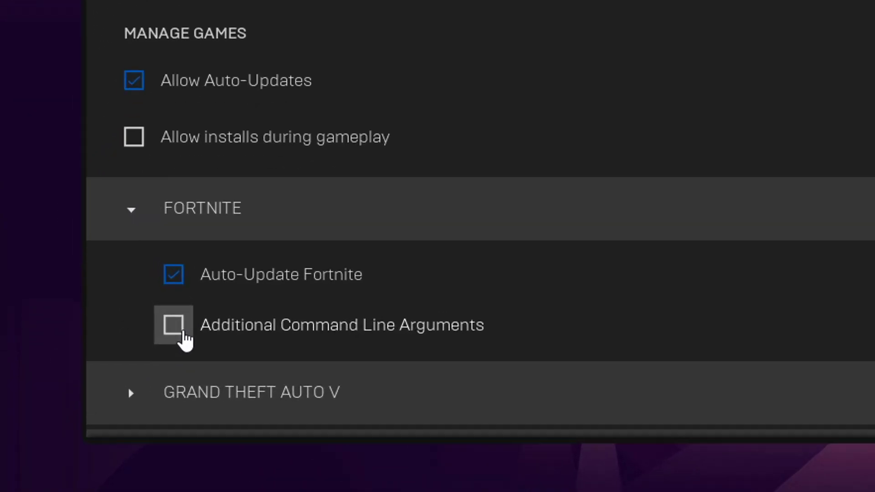
left_click(175, 327)
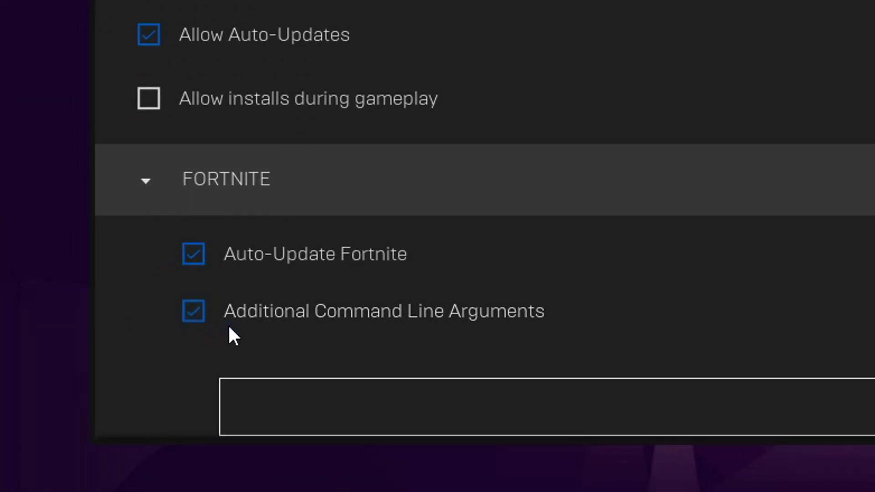
scroll(229, 327, "down", 3)
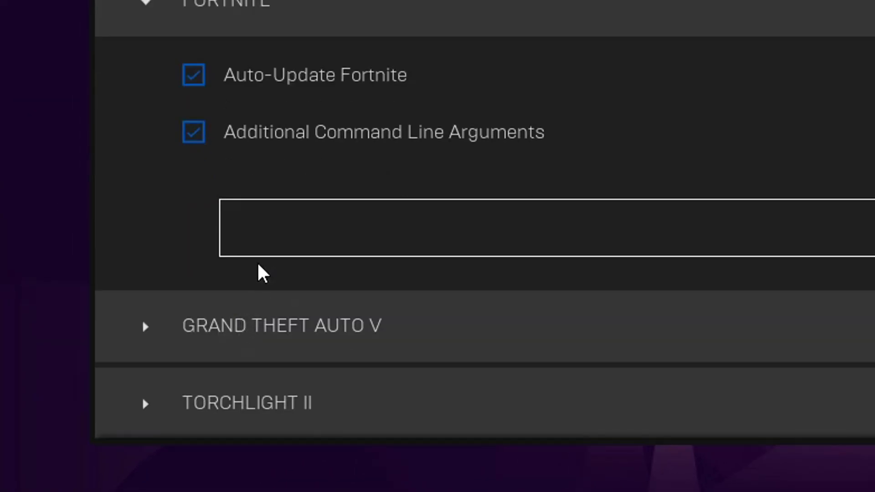
key("Tab")
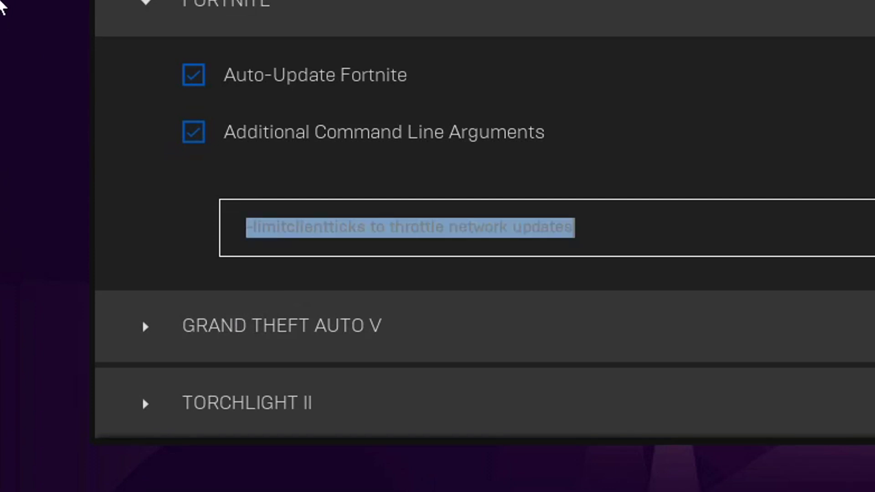
left_click(444, 253)
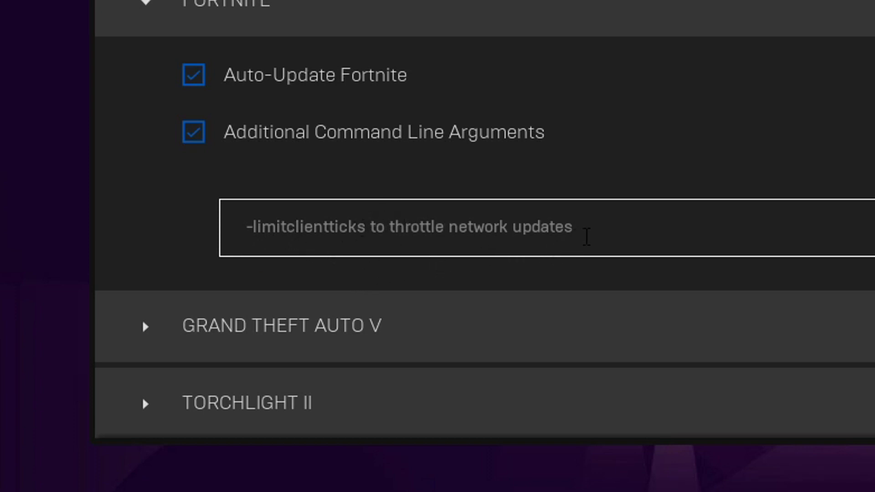
left_click(691, 225)
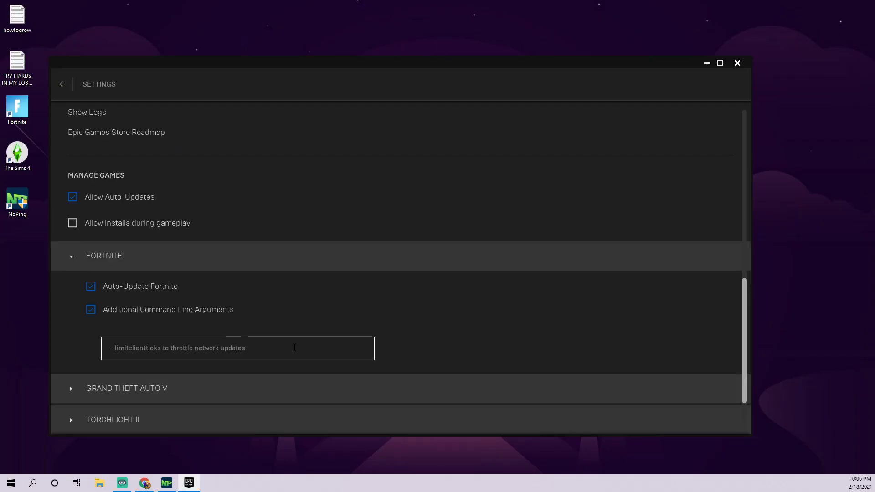
scroll(694, 227, "down", 2)
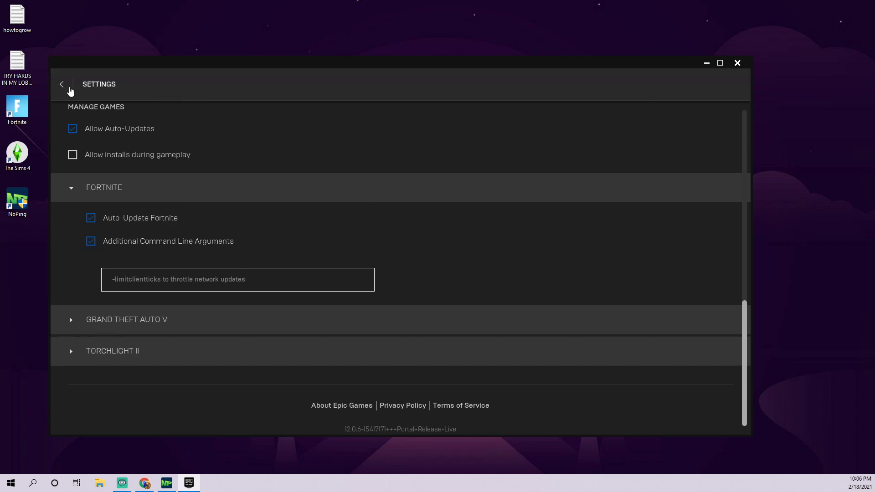
left_click(62, 84)
Go to the Library and show the hidden background apps in the taskbar tray
left_click(87, 180)
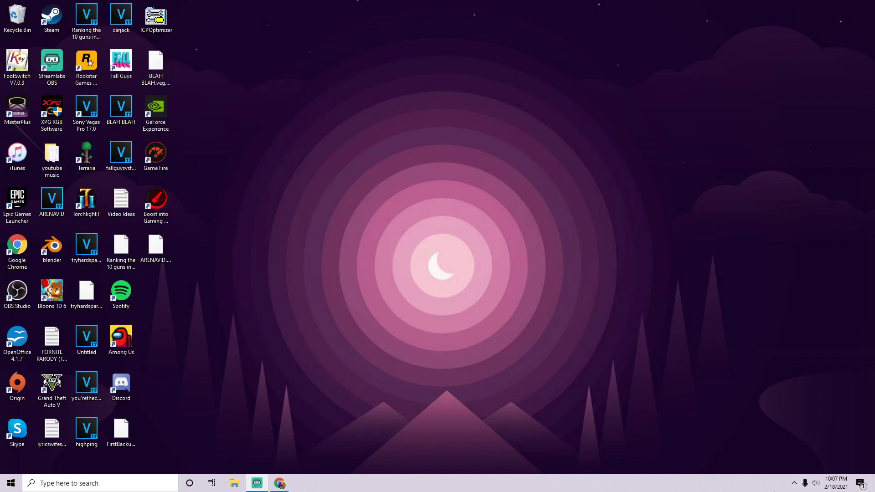
left_click(795, 483)
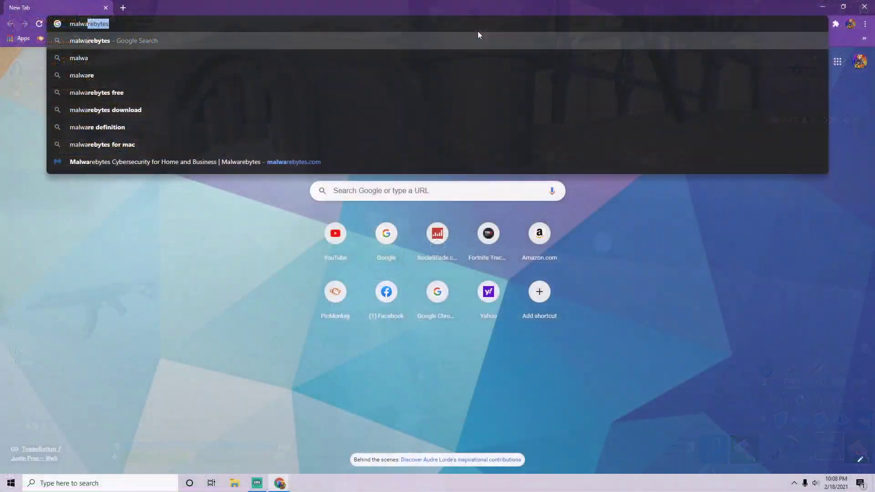
Search the web for 'malwarebytes' and open the malwarebytes.com result
key("BackSpace")
key("BackSpace")
key("BackSpace")
type("r")
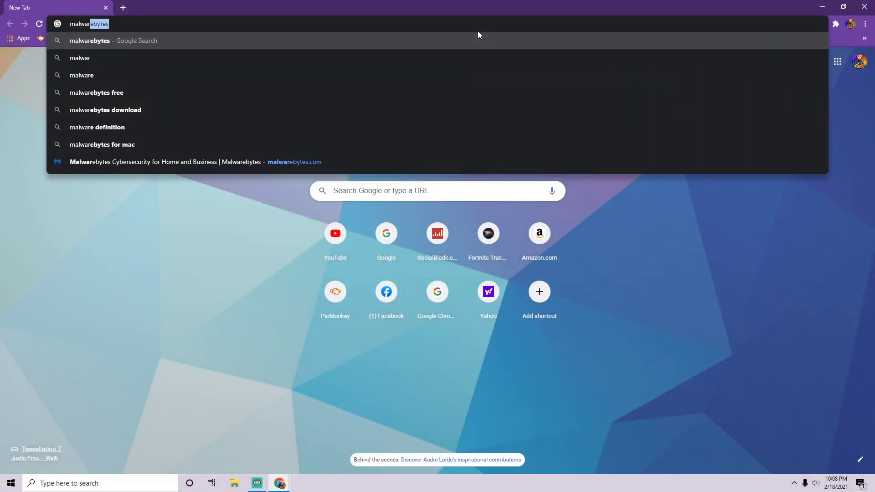
key("Return")
left_click(167, 138)
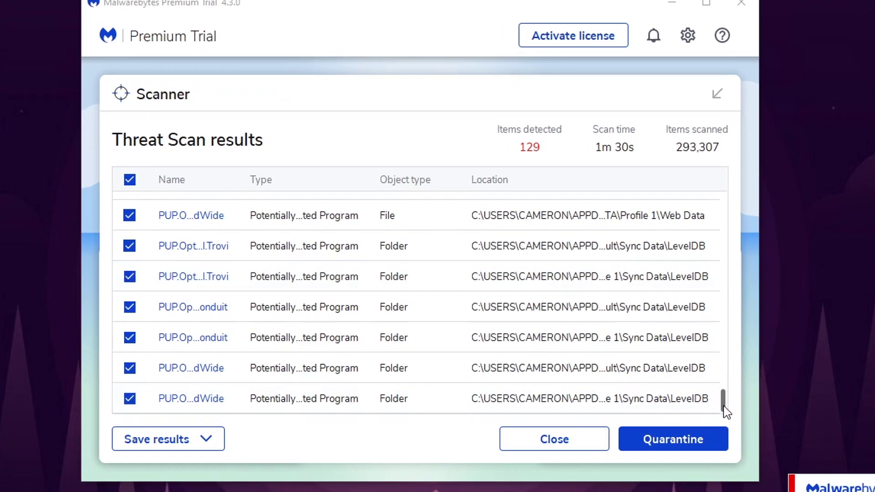
Review the Threat Scan results, quarantine all 129 threats, and close Malwarebytes
left_click_drag(655, 361, 656, 338)
left_click_drag(736, 375, 746, 209)
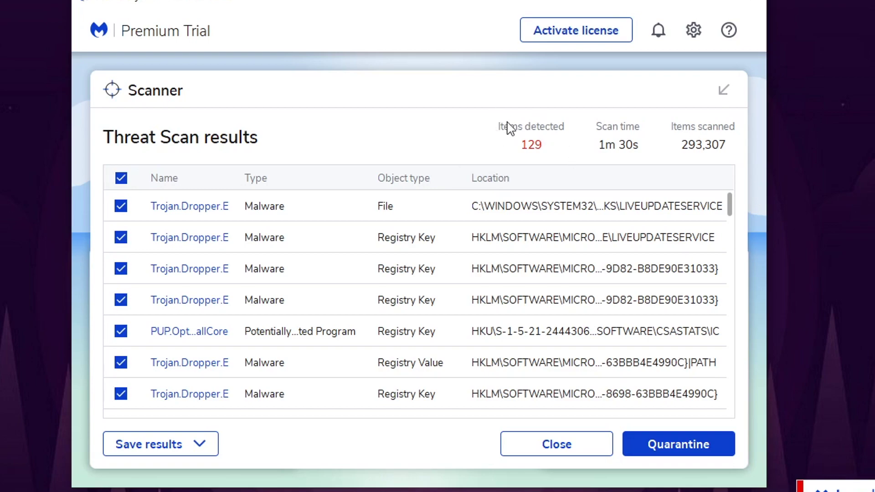
left_click(665, 444)
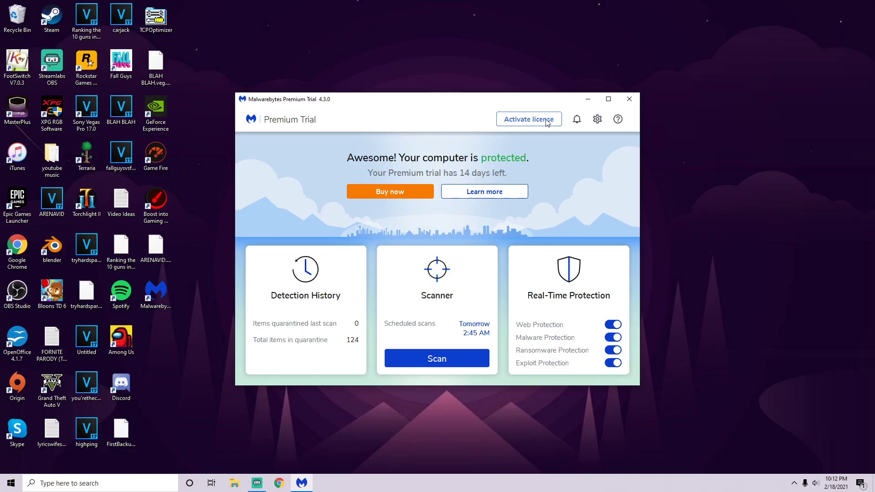
left_click(629, 99)
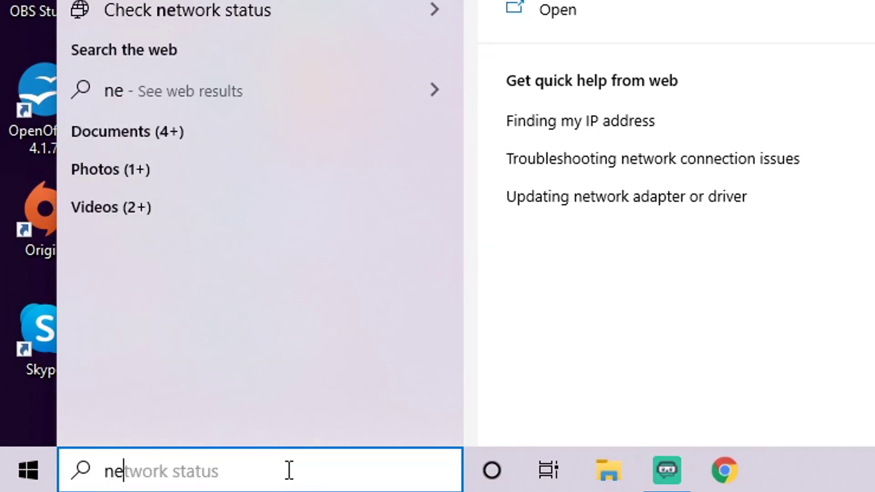
Open Network status from a 'network' search and go to Change adapter options
type("tw")
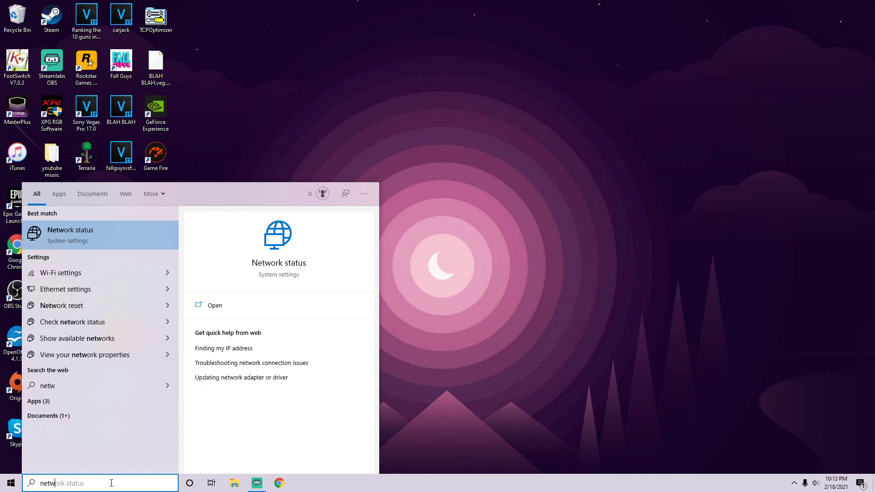
left_click(66, 288)
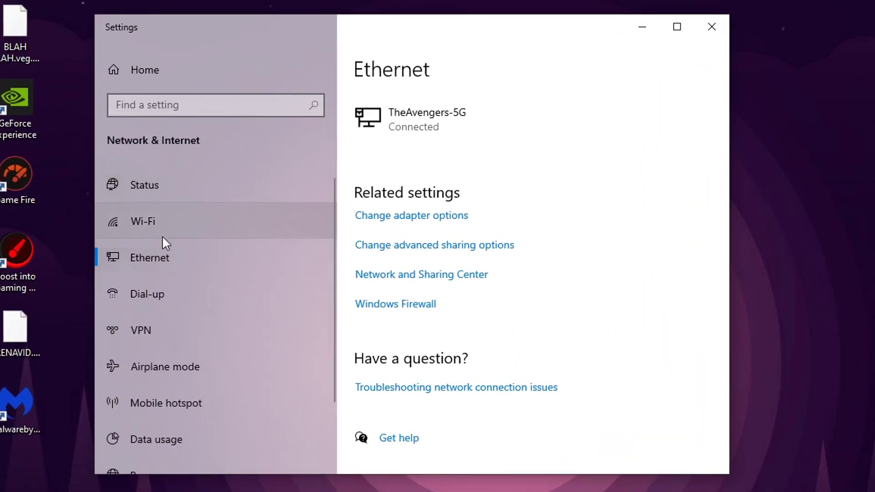
left_click(164, 227)
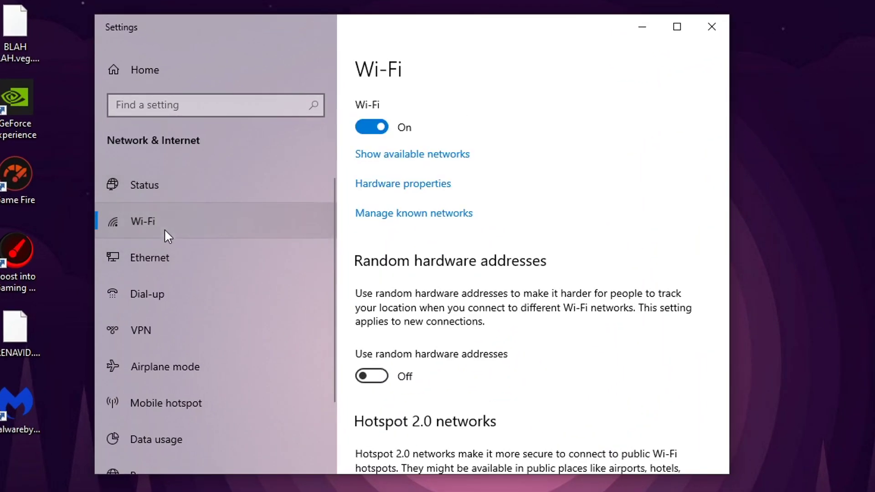
left_click(167, 265)
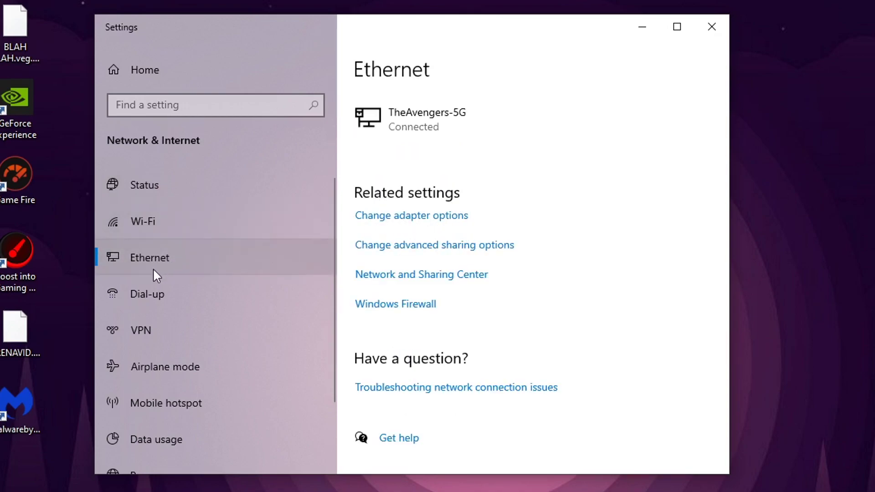
left_click(193, 226)
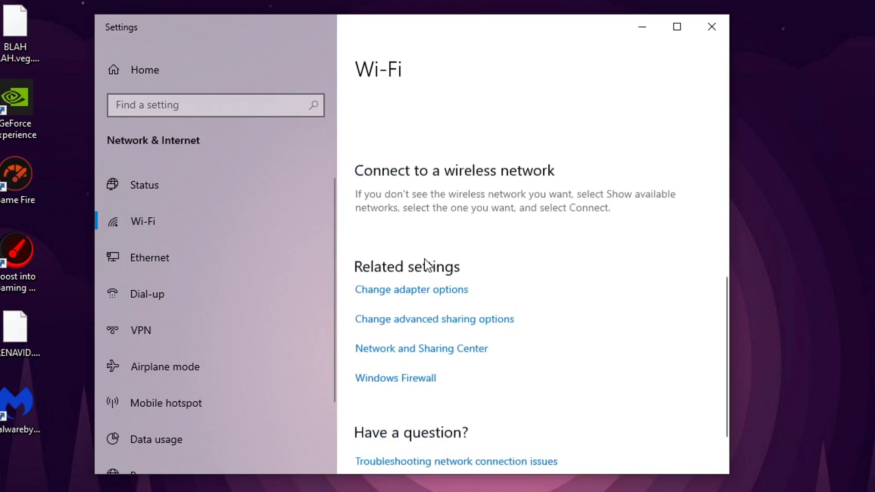
left_click(392, 218)
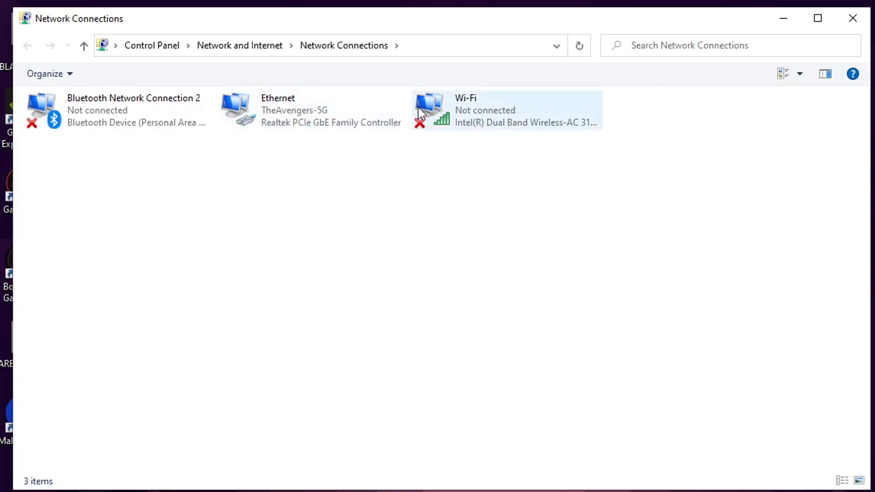
Open the Ethernet adapter's Internet Protocol Version 4 (TCP/IPv4) properties showing DNS 8.8.8.8 and 8.8.4.4
double_click(329, 118)
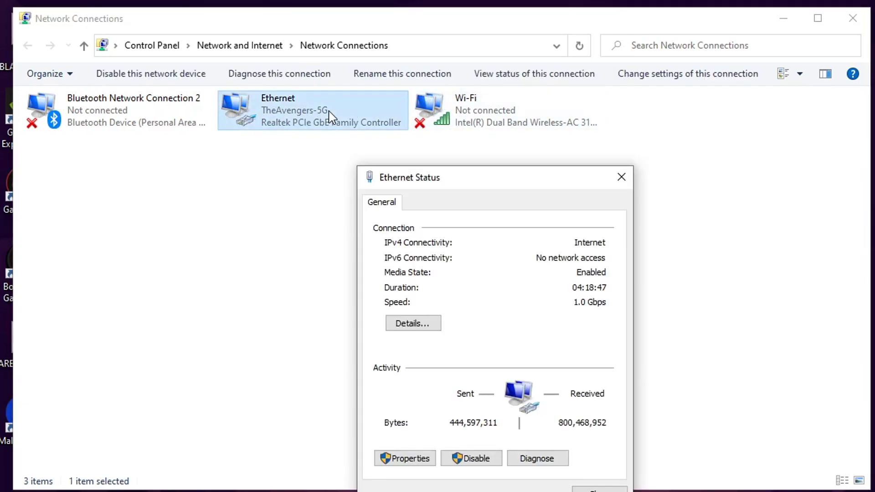
left_click(406, 458)
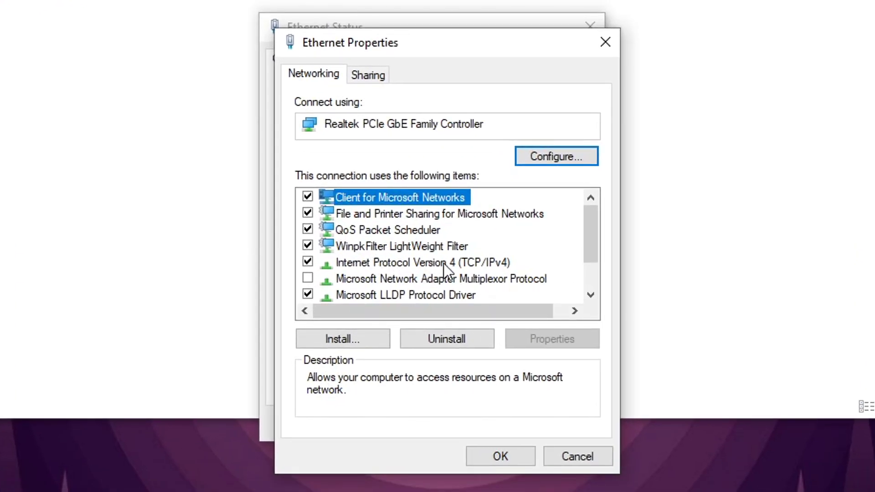
left_click(409, 264)
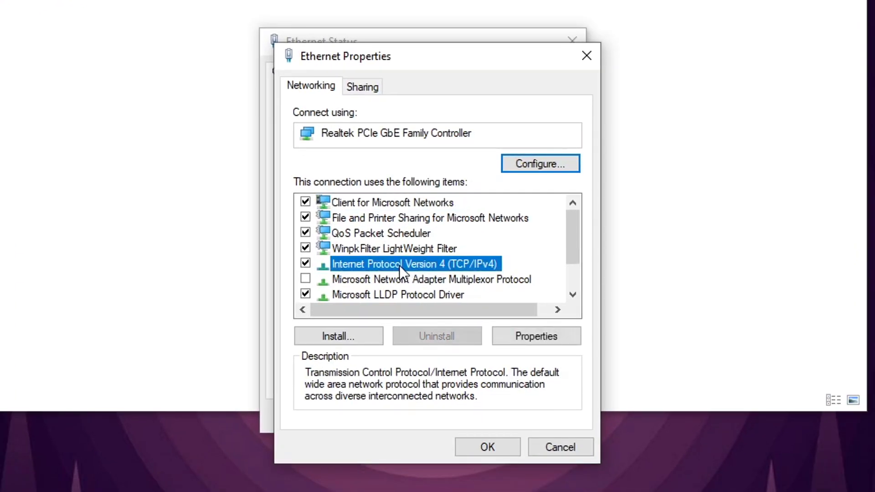
left_click(511, 338)
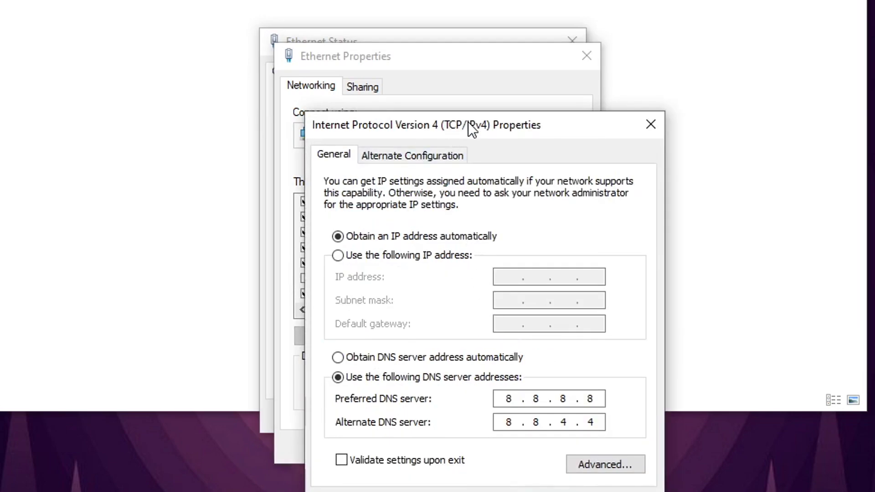
left_click_drag(483, 127, 467, 0)
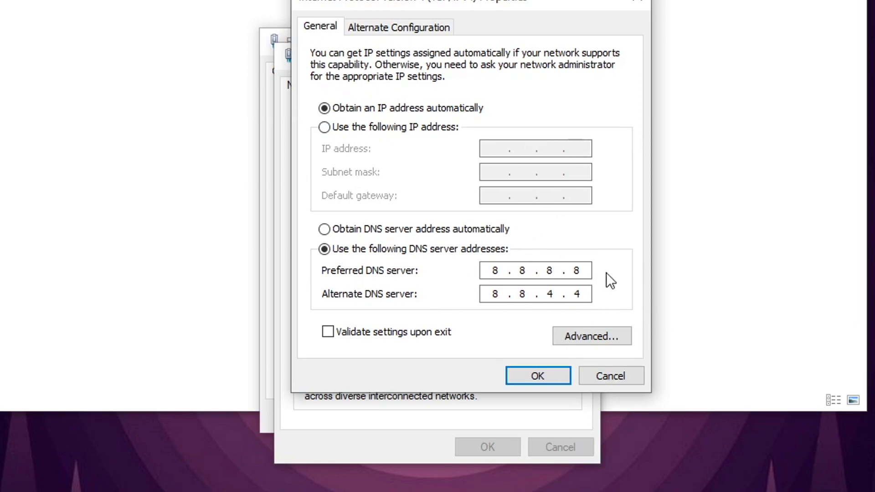
key("Return")
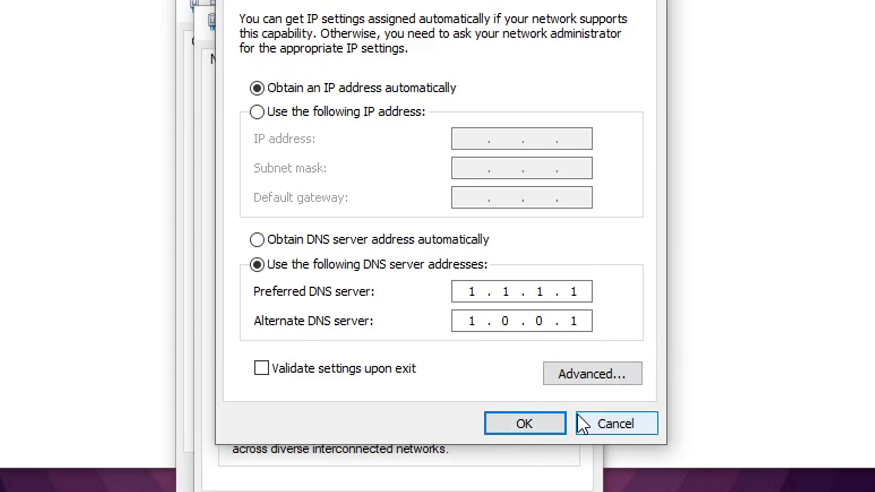
Use DNS servers 1.1.1.1 and 1.0.0.1, tick Validate settings upon exit, and confirm
left_click(556, 424)
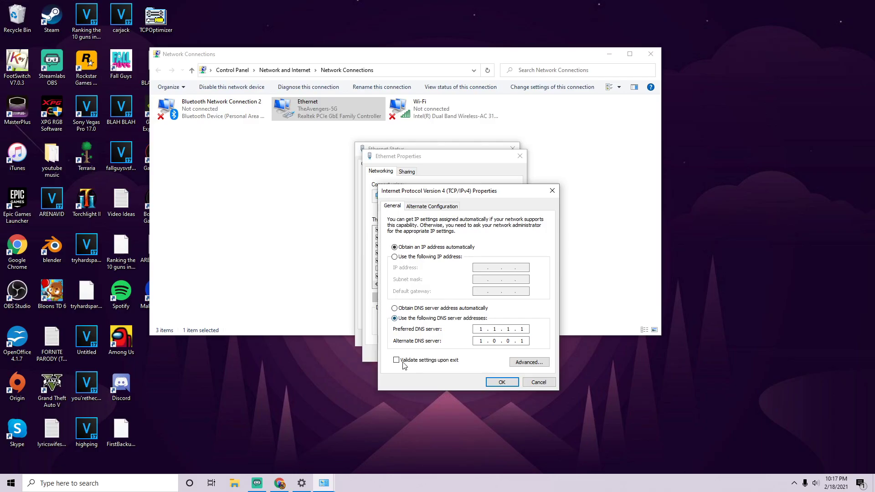
left_click(396, 361)
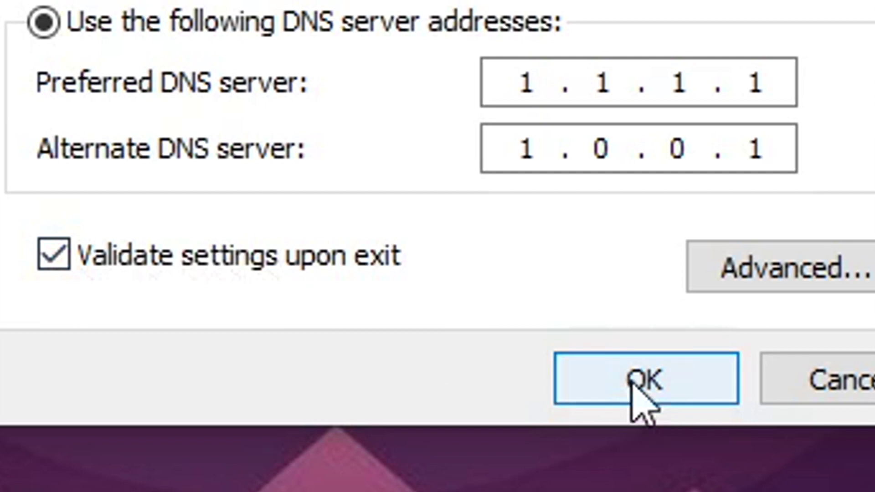
left_click(613, 390)
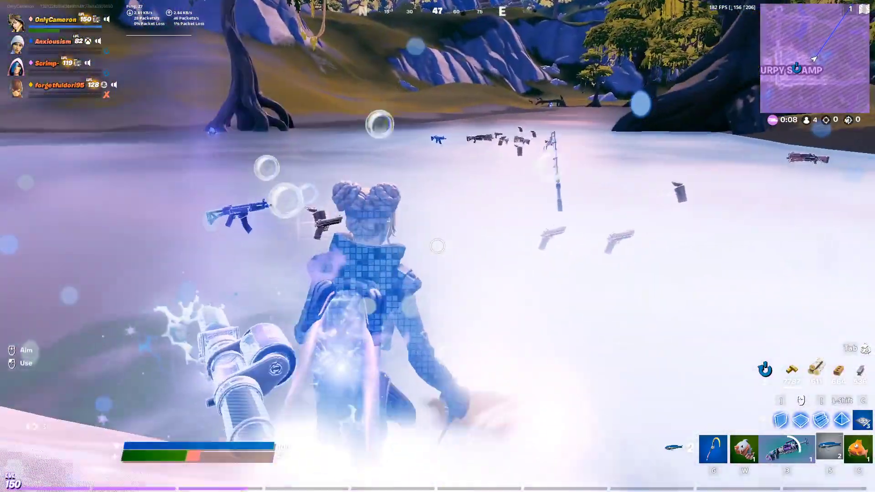
Eat two fish, then switch to slot 6 and eat the next fish to heal
left_click(436, 246)
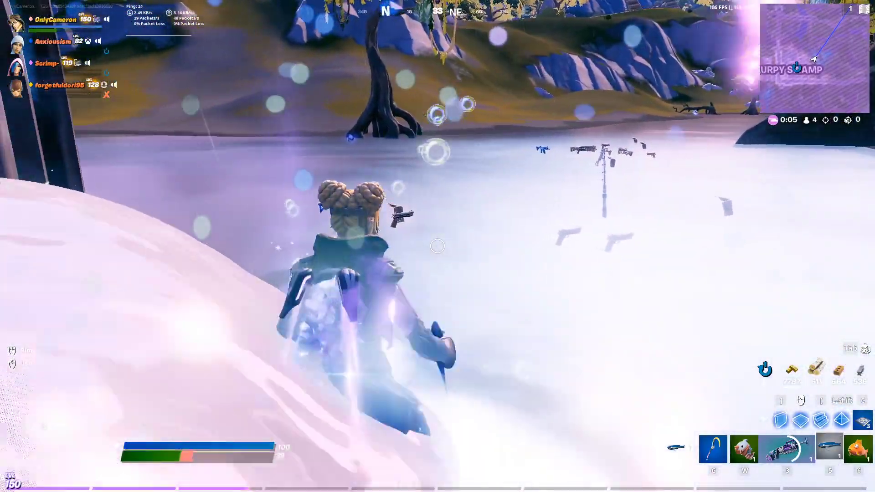
left_click(437, 246)
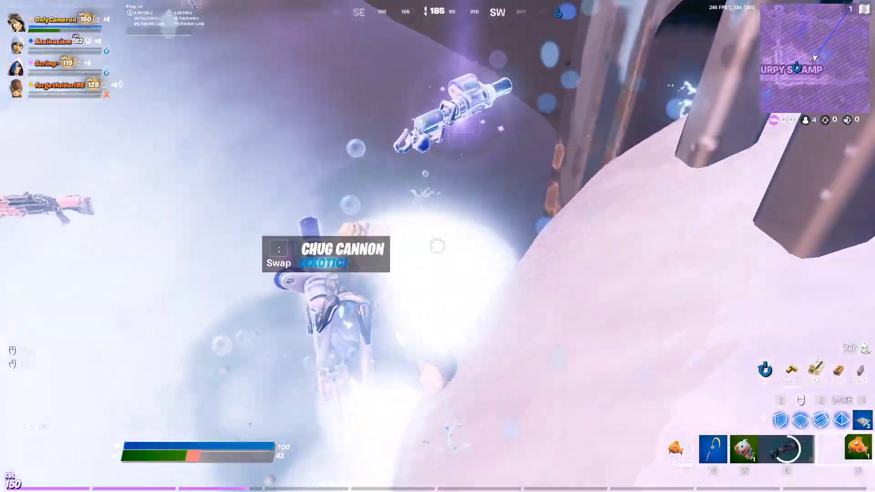
key("6")
left_click(437, 246)
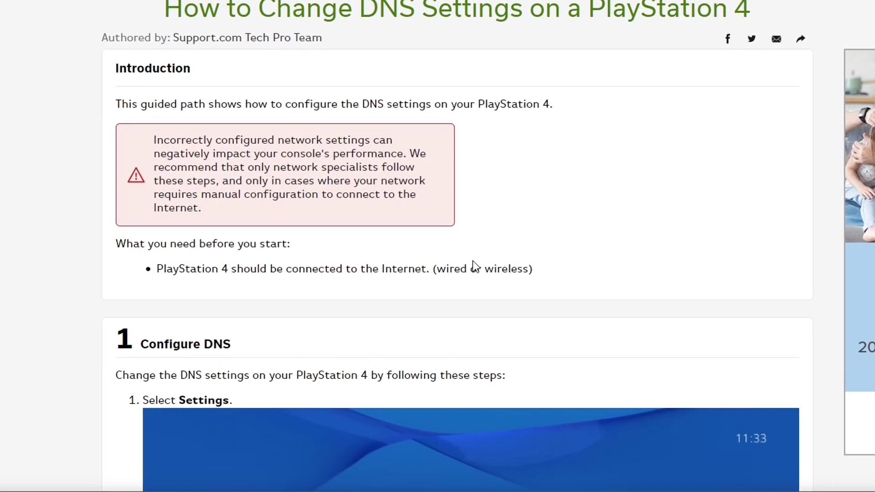
Scroll through the 'How to Change DNS Settings on a PlayStation 4' guide, steps 1–14
scroll(469, 247, "down", 7)
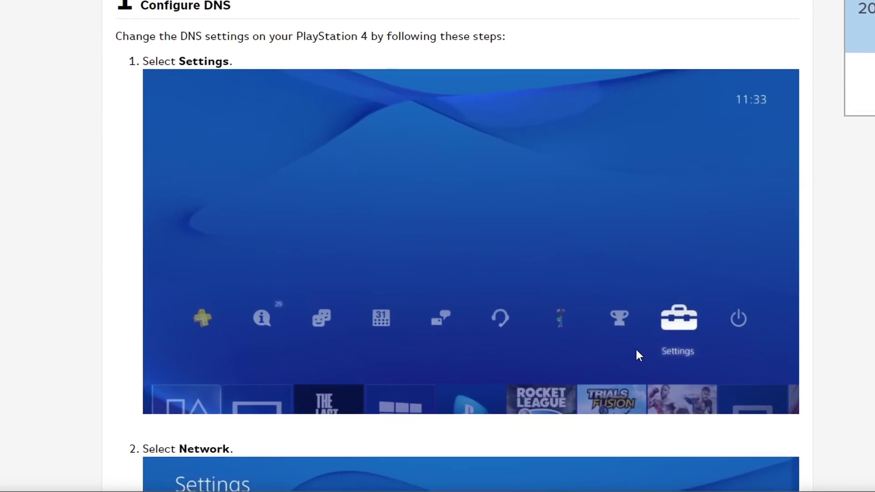
scroll(637, 351, "down", 8)
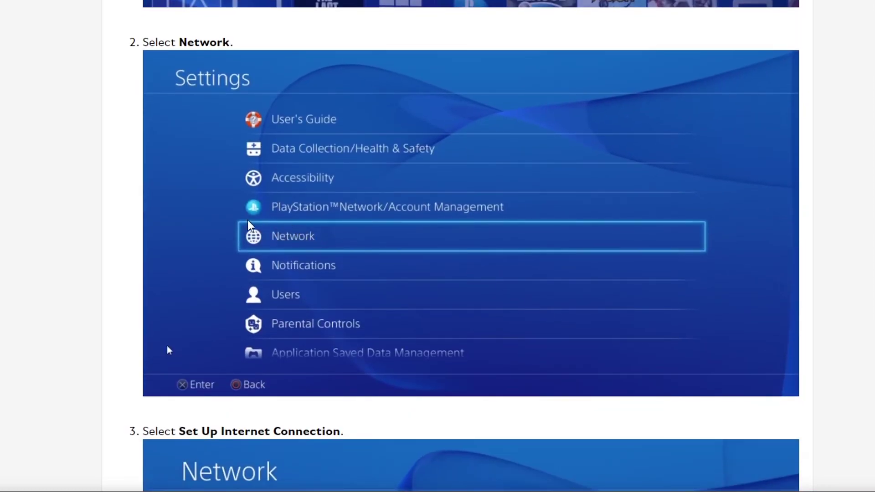
scroll(290, 253, "down", 8)
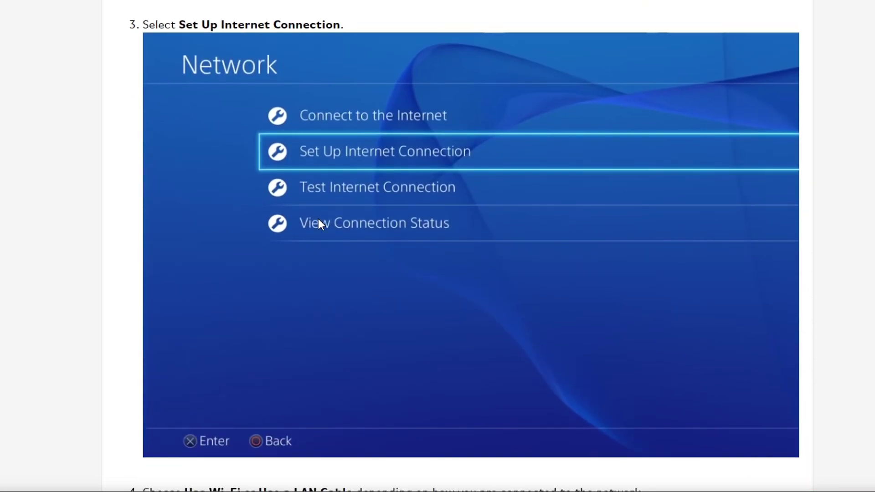
scroll(402, 342, "down", 8)
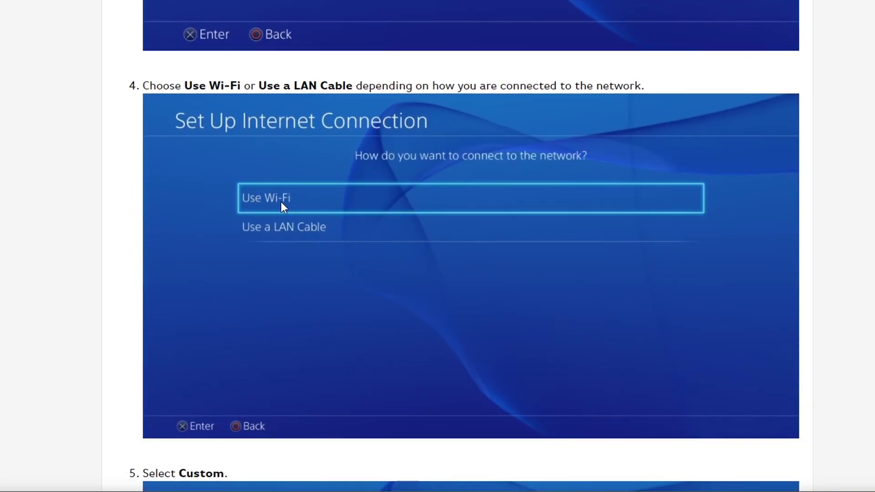
scroll(281, 201, "down", 8)
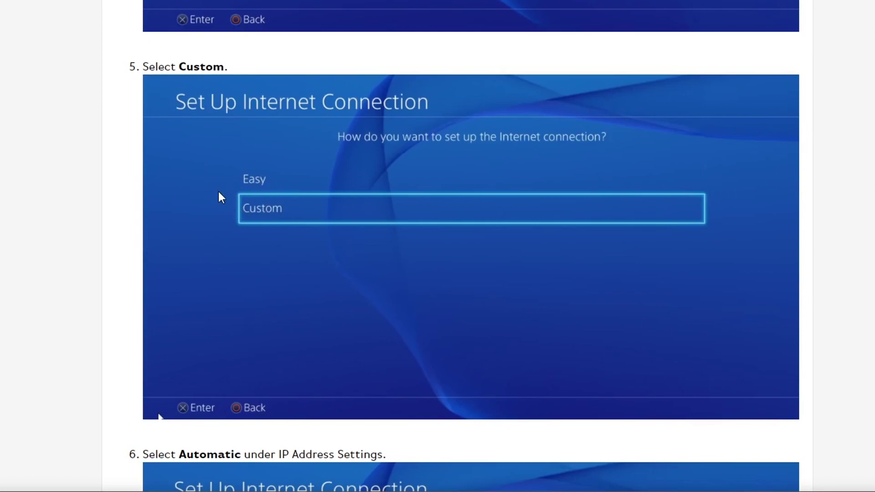
scroll(383, 255, "down", 8)
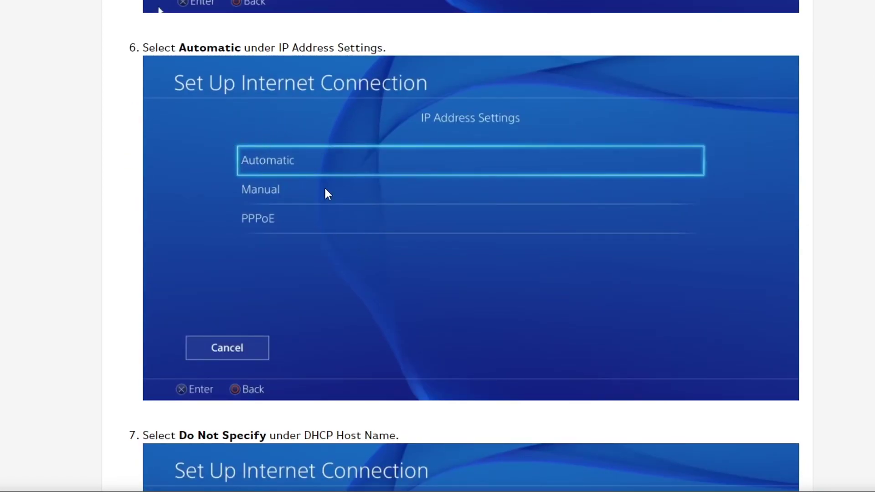
scroll(349, 314, "down", 7)
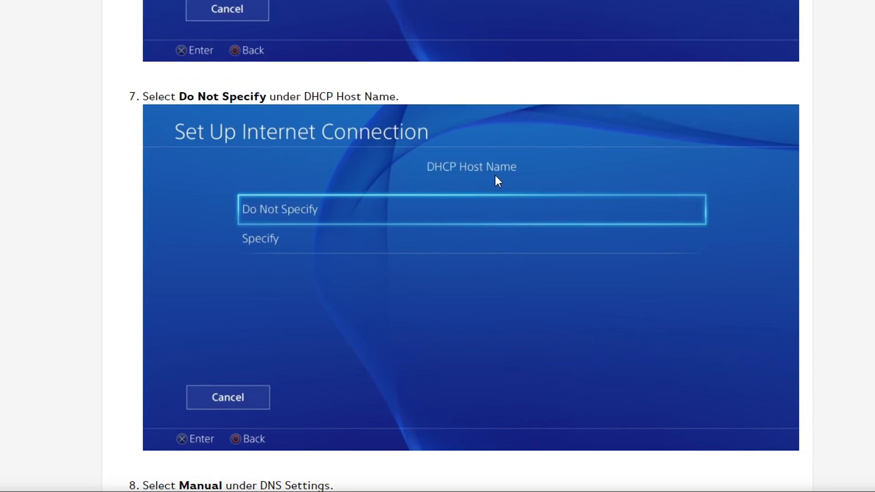
scroll(318, 289, "down", 7)
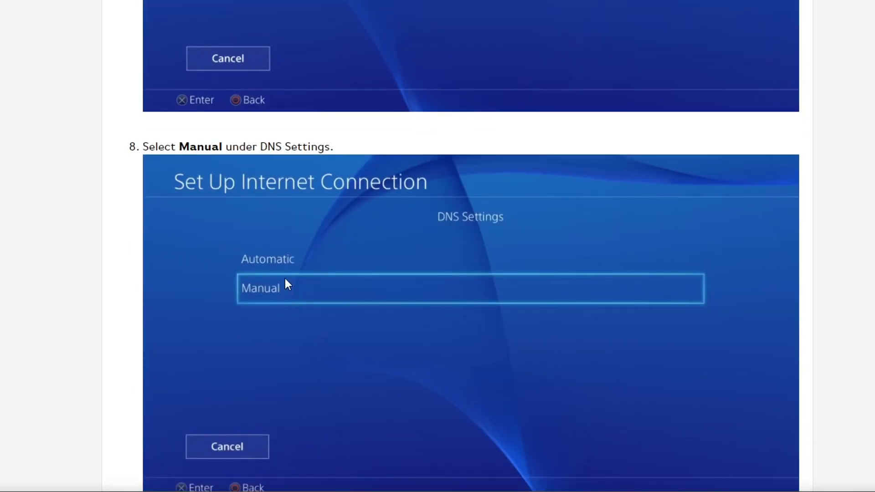
scroll(389, 289, "down", 11)
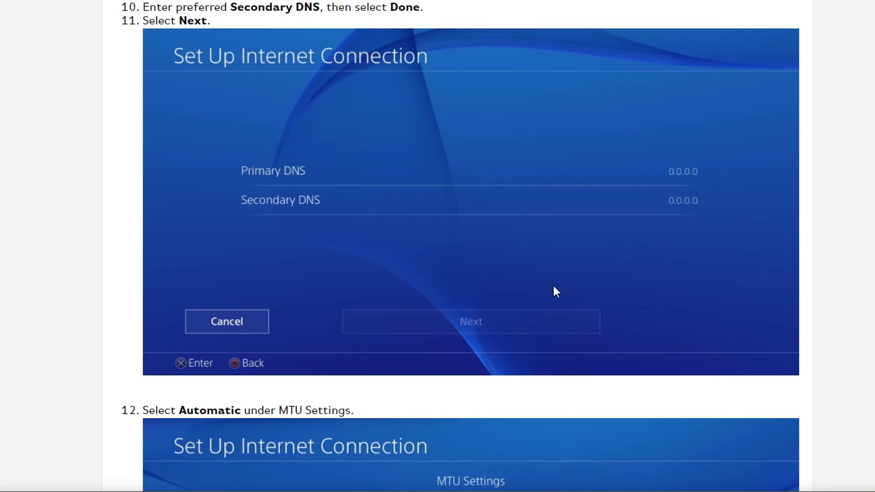
scroll(529, 283, "down", 7)
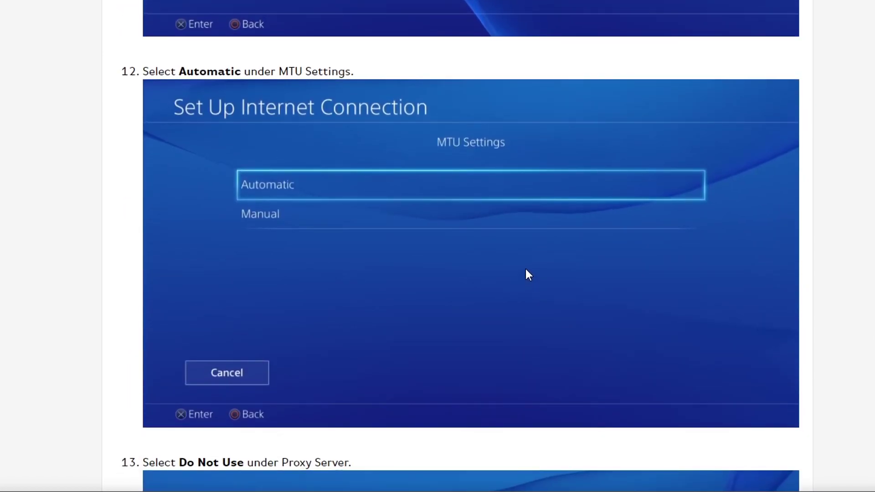
scroll(525, 270, "down", 17)
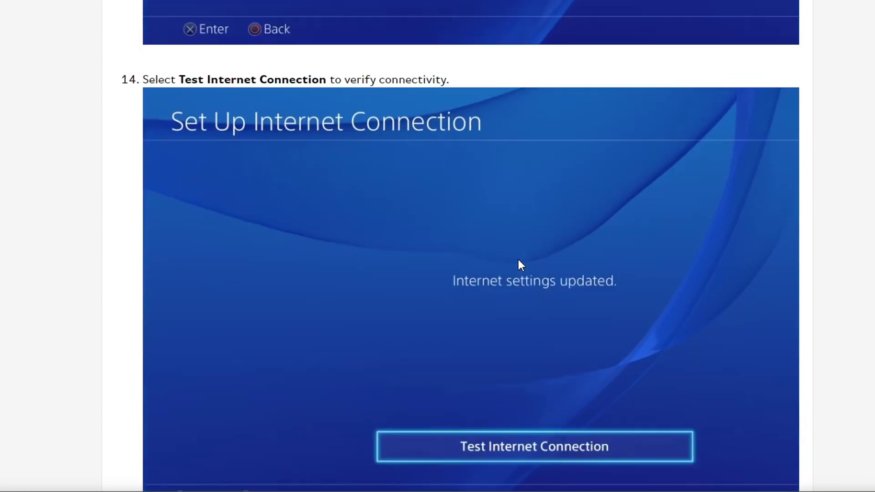
scroll(518, 260, "down", 3)
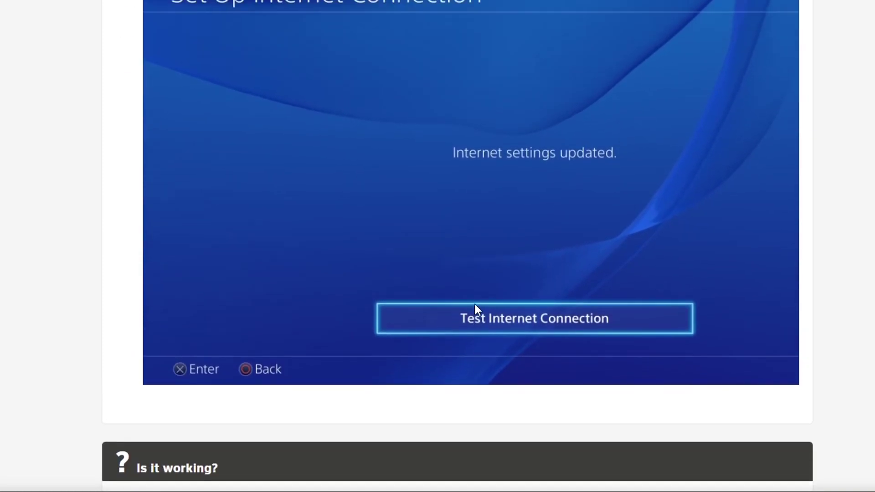
scroll(477, 324, "up", 1)
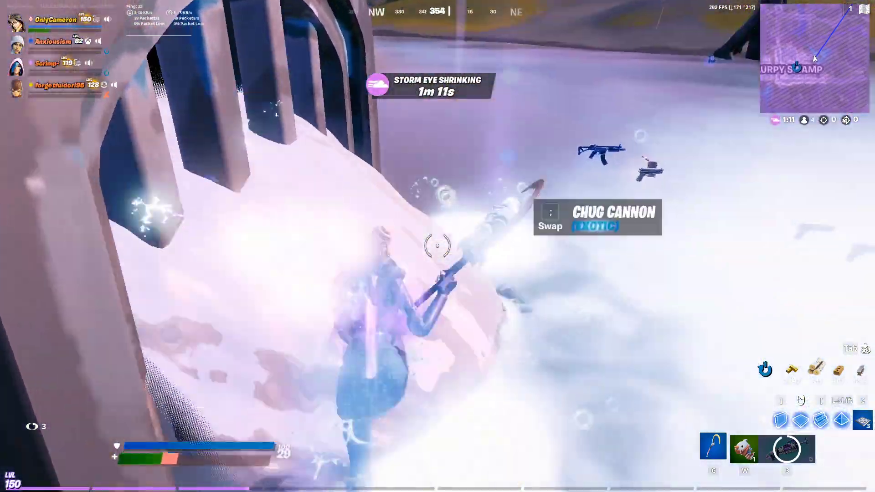
Swap from the pickaxe to the Chug Cannon in slot 3 and fire it, healing 11 to 33
key("g")
key("3")
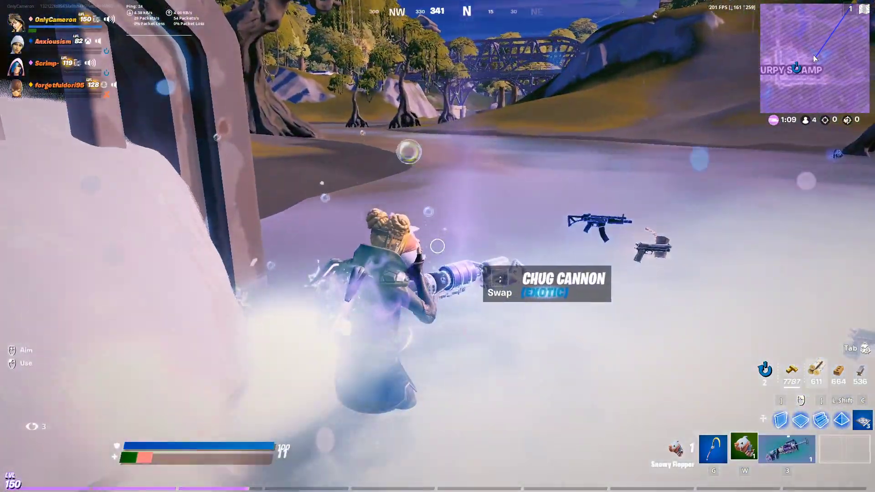
left_click(437, 246)
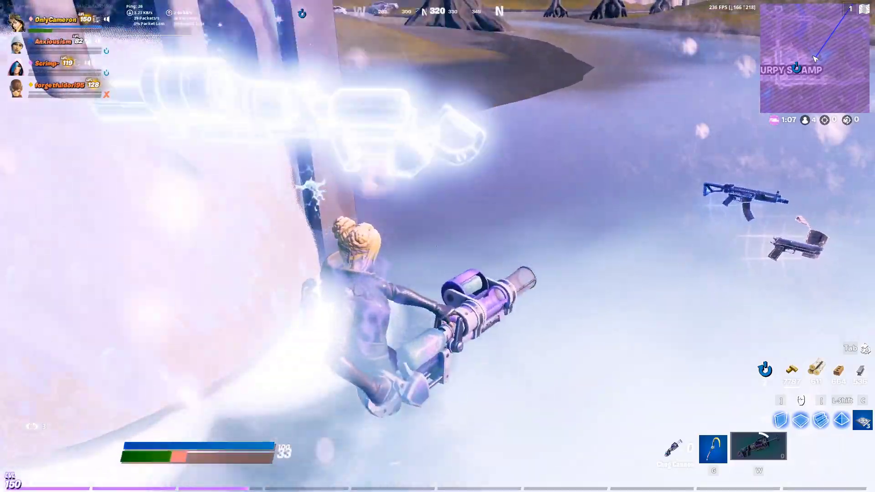